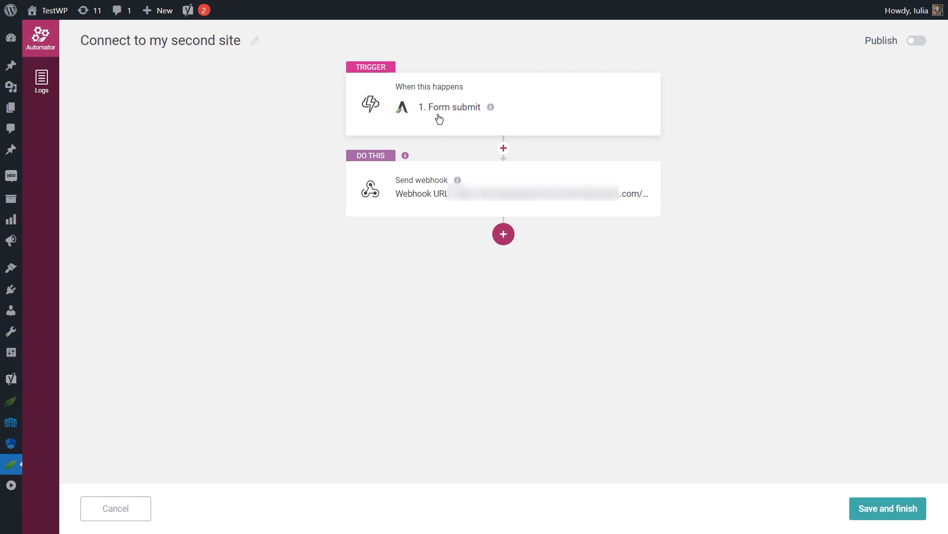
pyautogui.moveTo(489, 110)
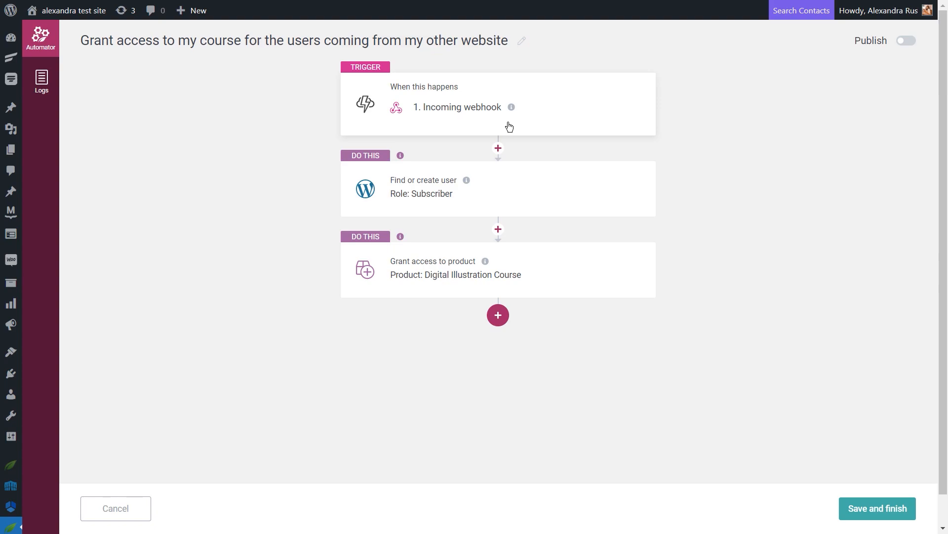
pyautogui.moveTo(465, 181)
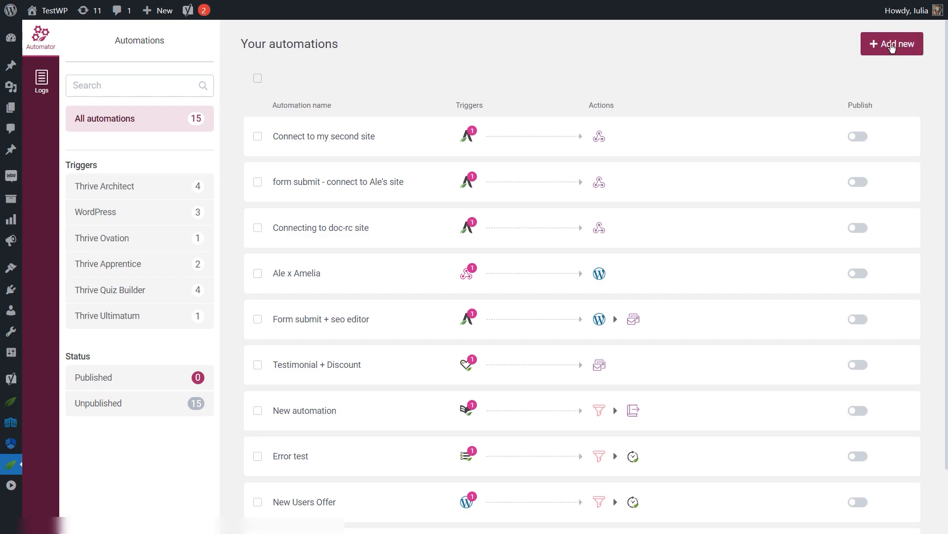
# - Create a new automation named "Form submit -> Access to second site" and add the Form submit trigger
pyautogui.click(892, 45)
pyautogui.click(195, 45)
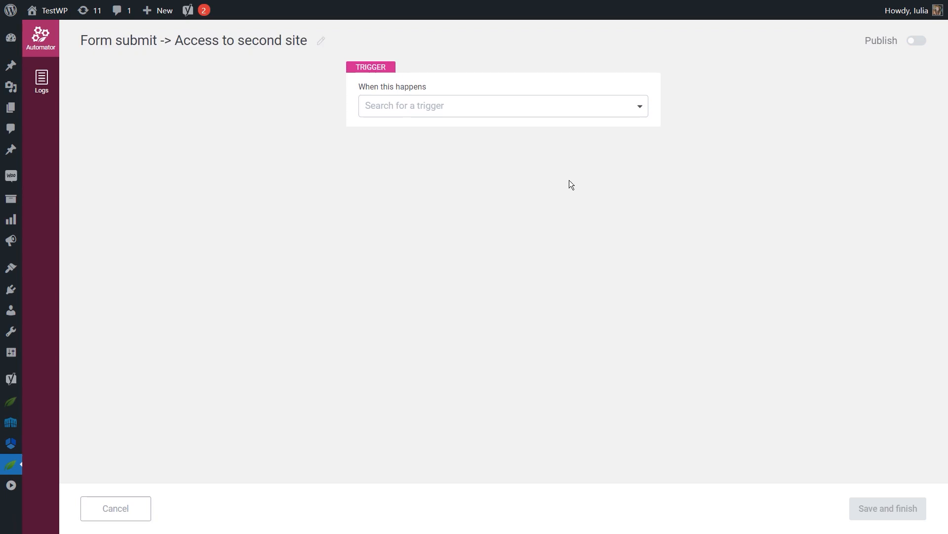
pyautogui.click(634, 106)
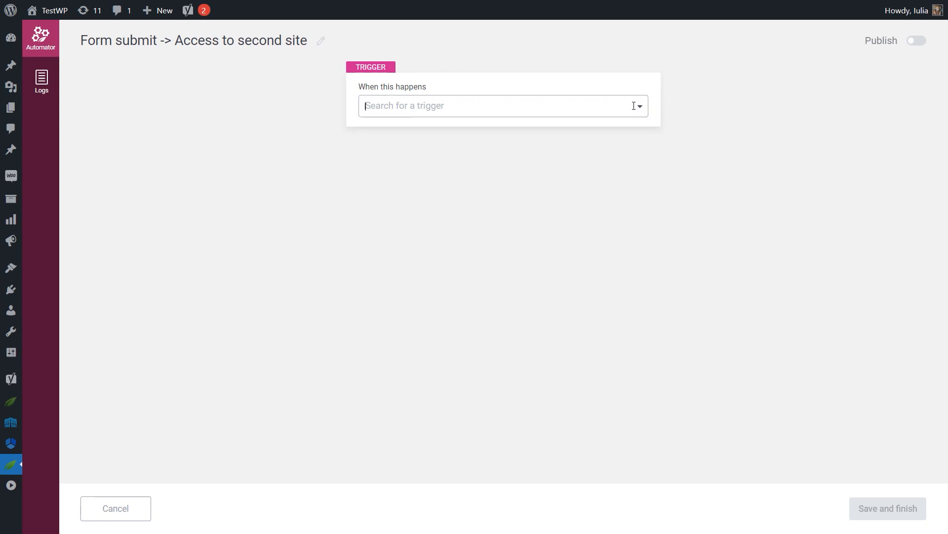
pyautogui.click(435, 193)
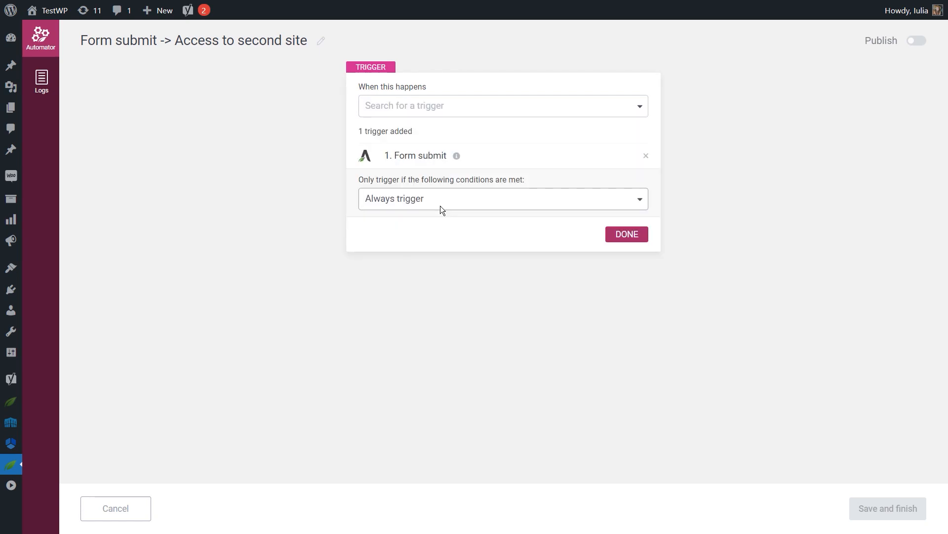
# - Keep the trigger condition at Always trigger, finish the trigger and add a Send webhook action after it
pyautogui.click(447, 204)
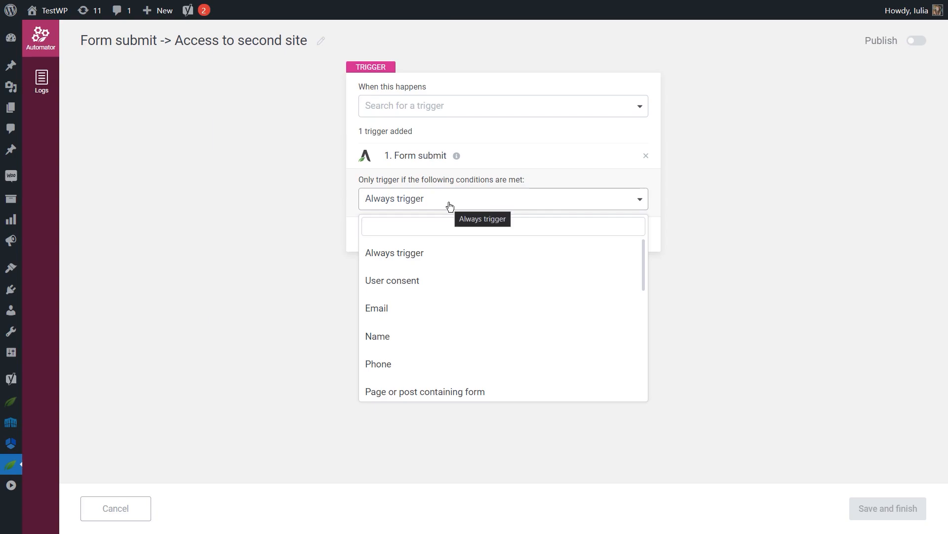
pyautogui.click(450, 205)
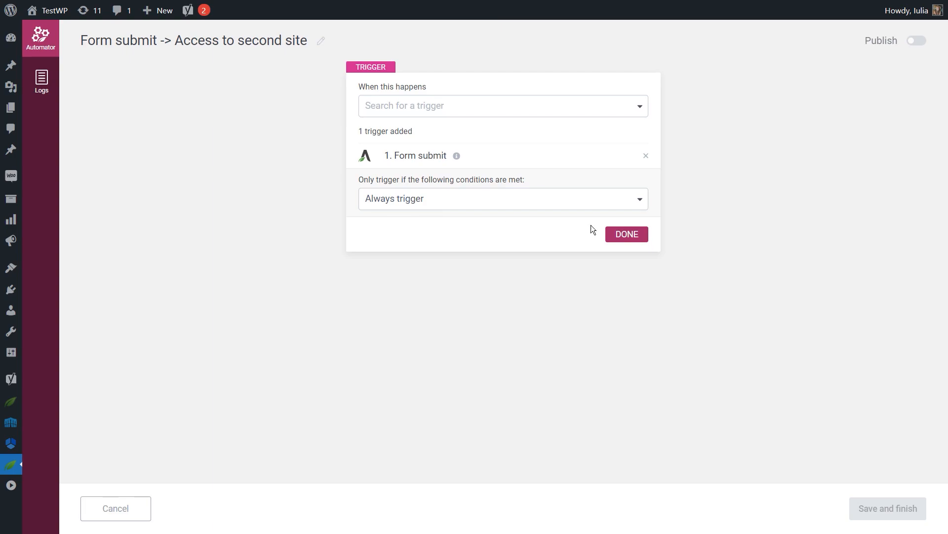
pyautogui.click(628, 237)
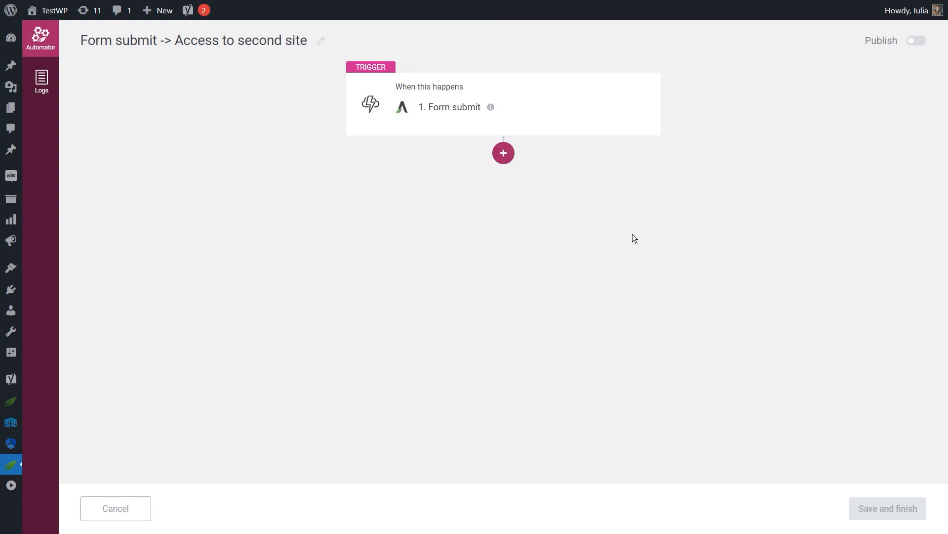
pyautogui.click(500, 161)
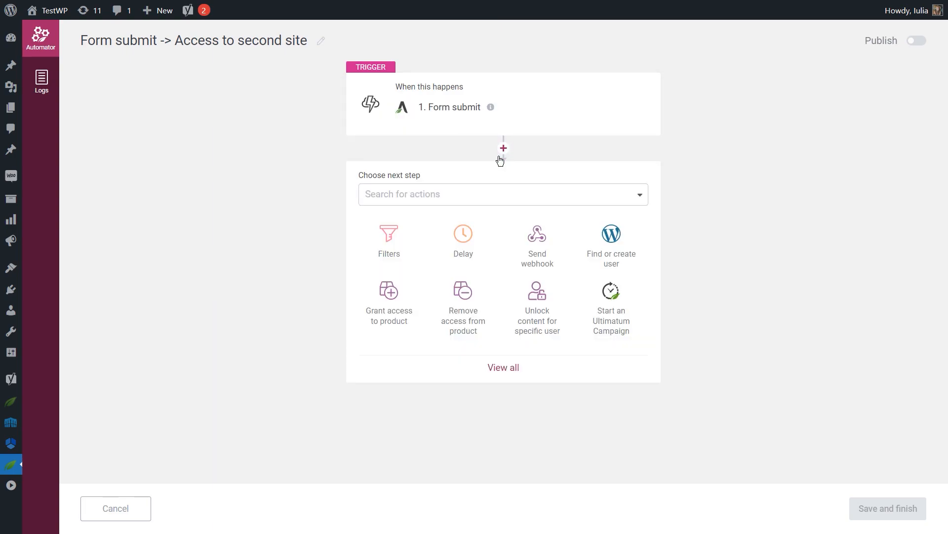
pyautogui.click(538, 242)
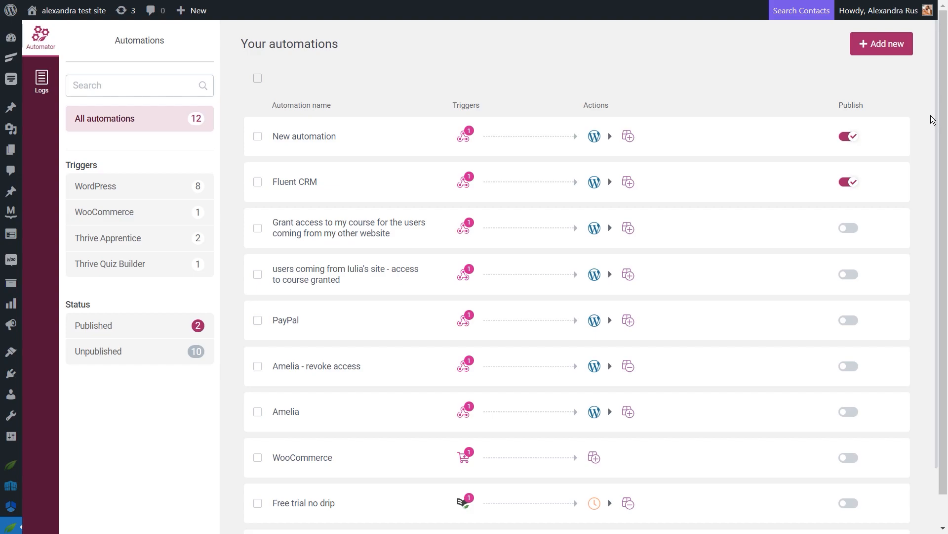
# - On the second site, create a new automation named "Catch data from users coming from the main site + grant access to course"
pyautogui.click(883, 44)
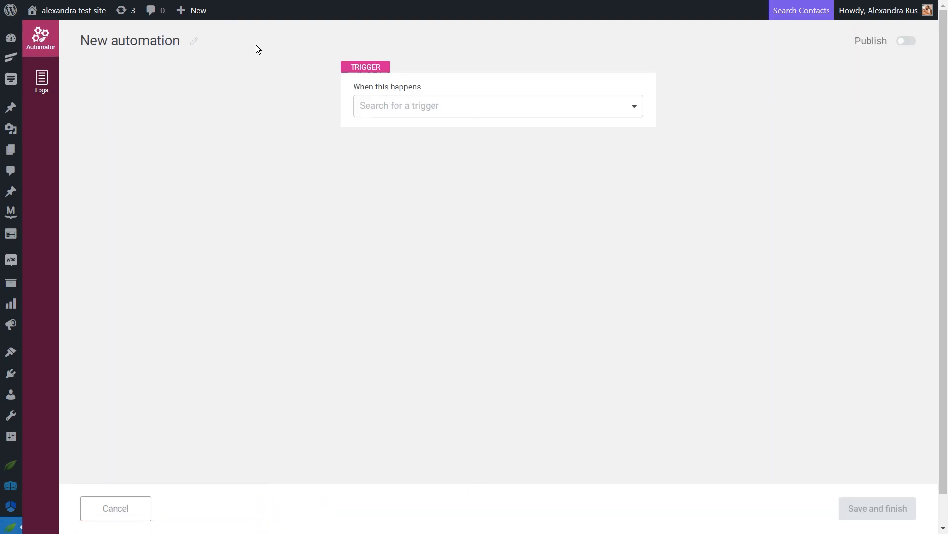
pyautogui.click(193, 41)
pyautogui.moveTo(193, 43); pyautogui.dragTo(85, 42)
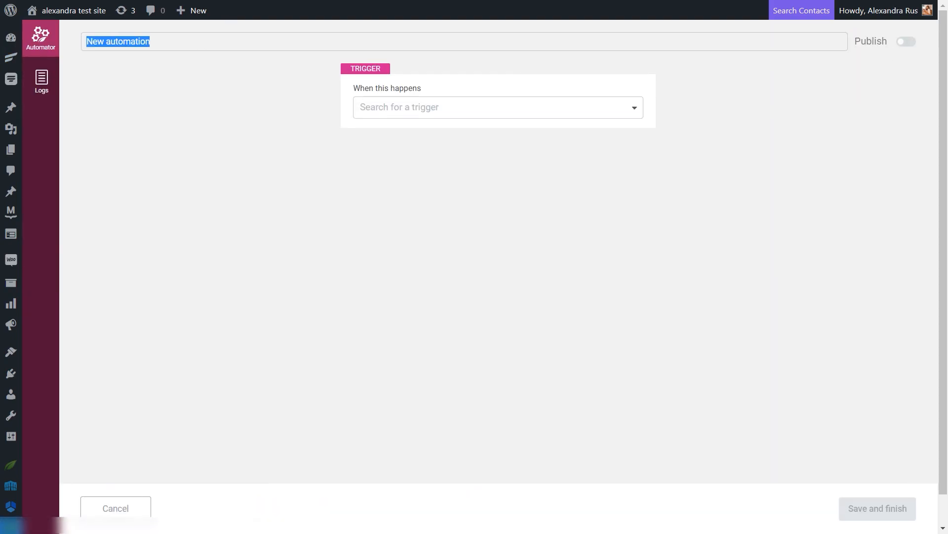
pyautogui.write('Catch data from users coming from the main site + grant access to course')
pyautogui.press('Return')
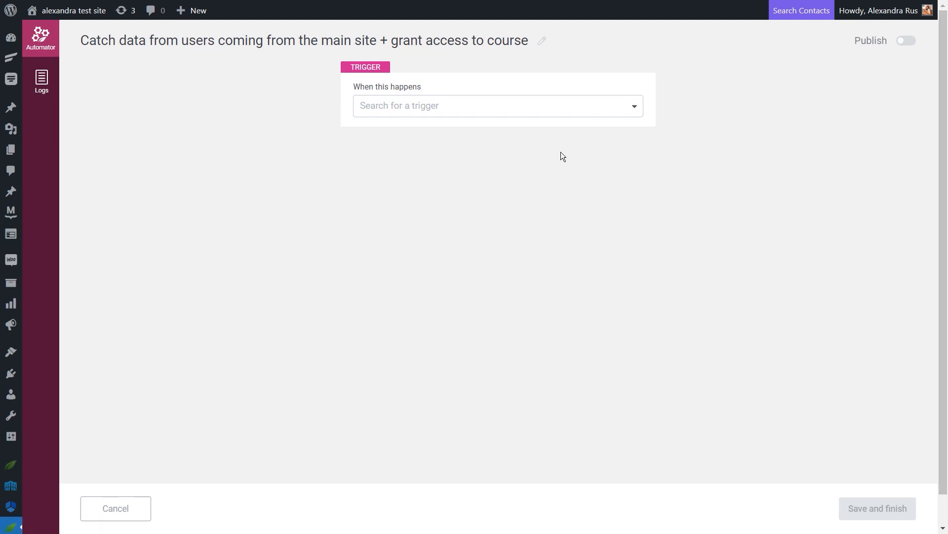
# - Add an Incoming webhook trigger and copy its webhook URL into the Send webhook action on the first site
pyautogui.click(534, 106)
pyautogui.click(398, 213)
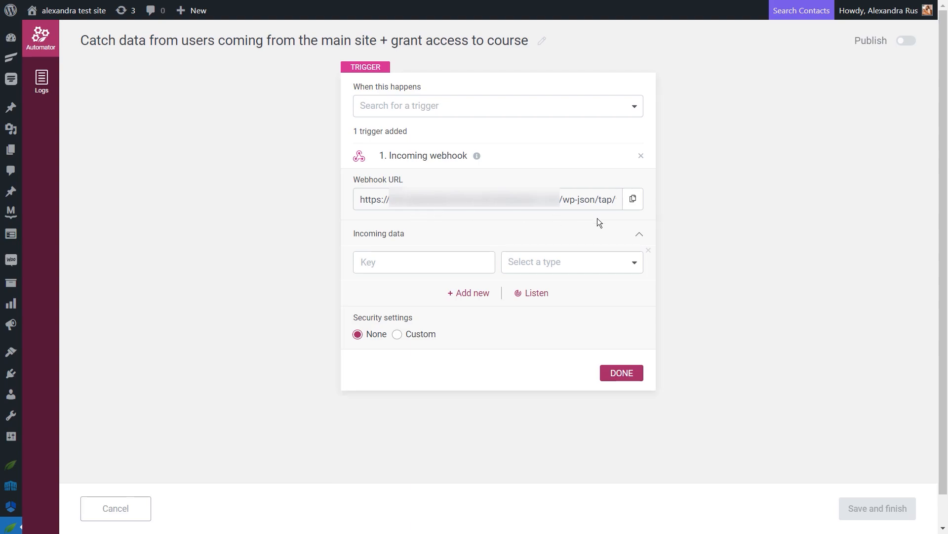
pyautogui.click(631, 199)
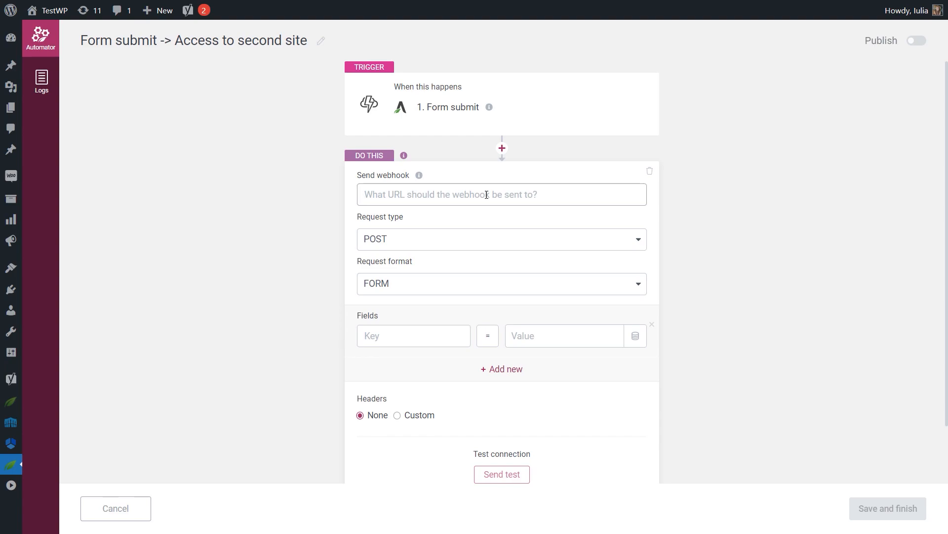
pyautogui.hotkey('ctrl', 'v')
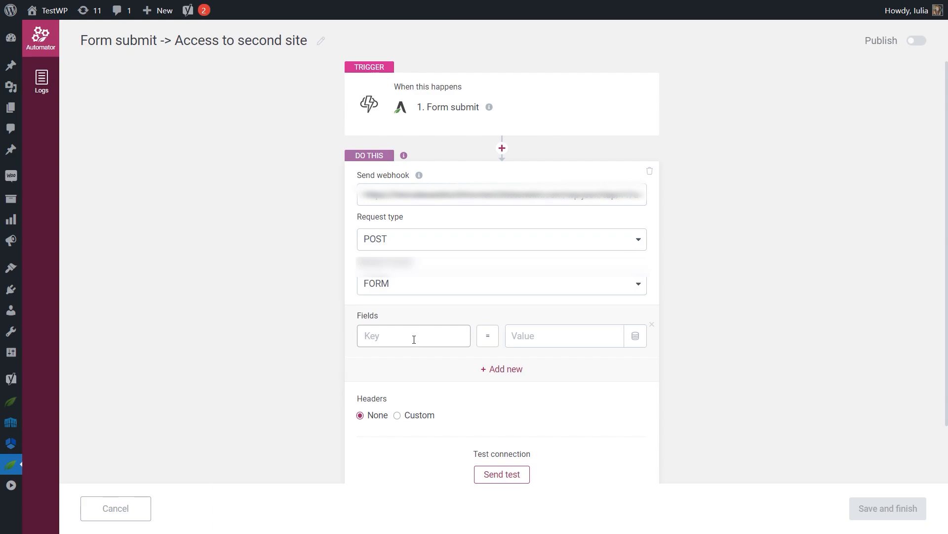
# - Fill the first webhook field with the key "email" and the Email value from the form data
pyautogui.scroll(-1, 405, 425)
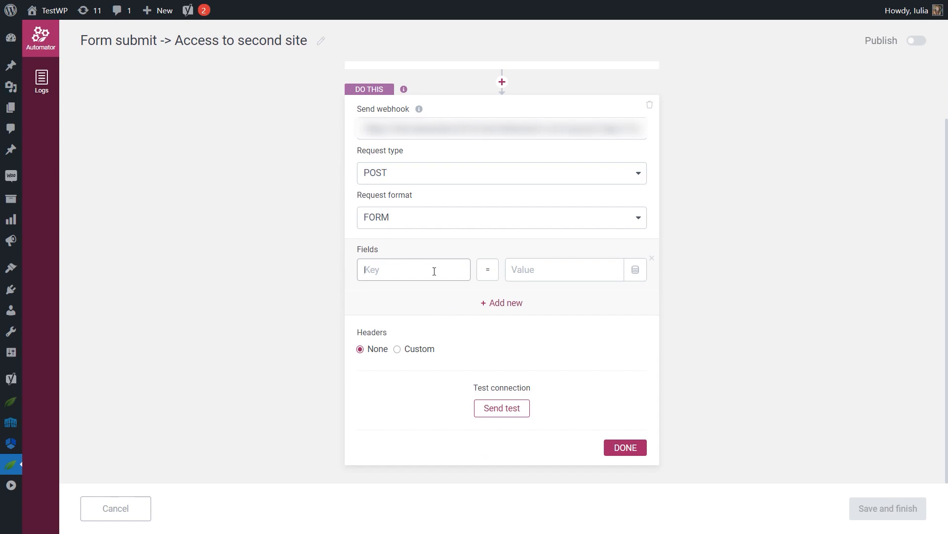
pyautogui.write('email')
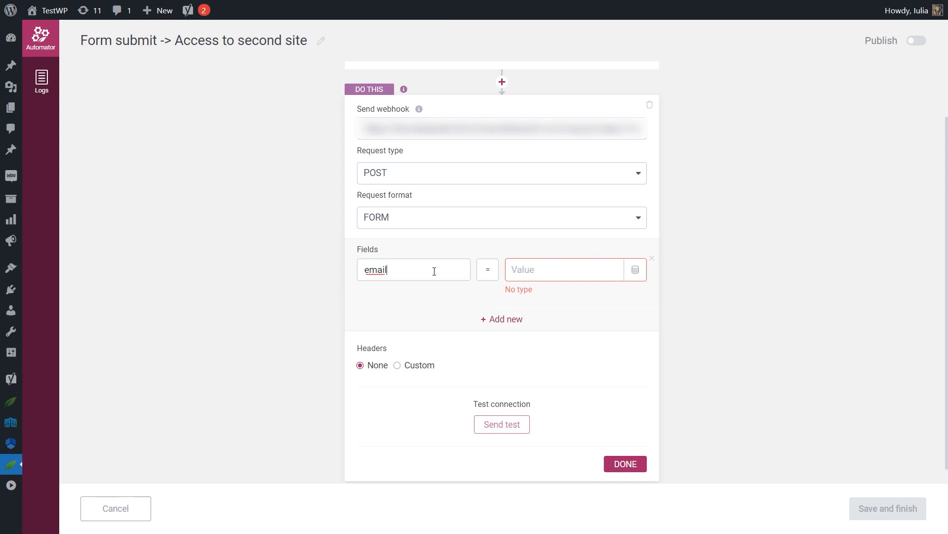
pyautogui.click(635, 270)
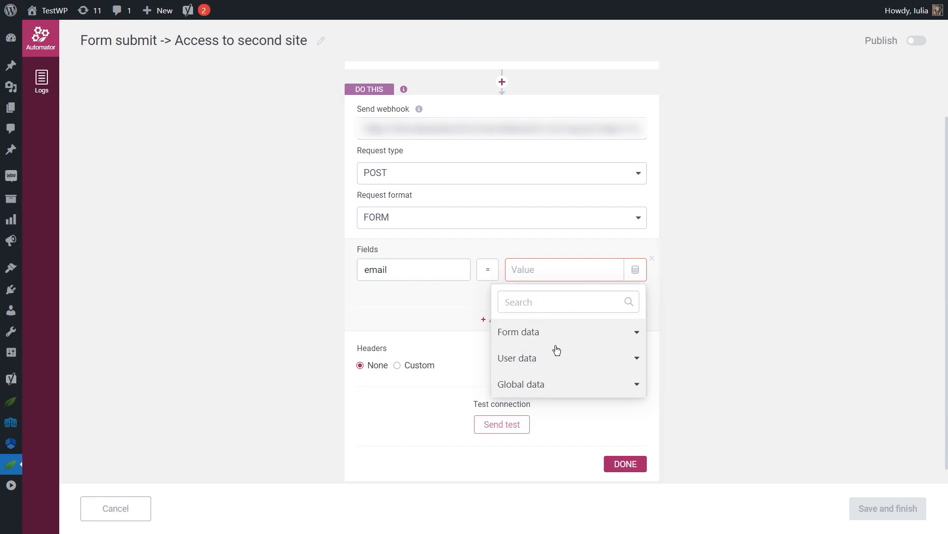
pyautogui.click(517, 336)
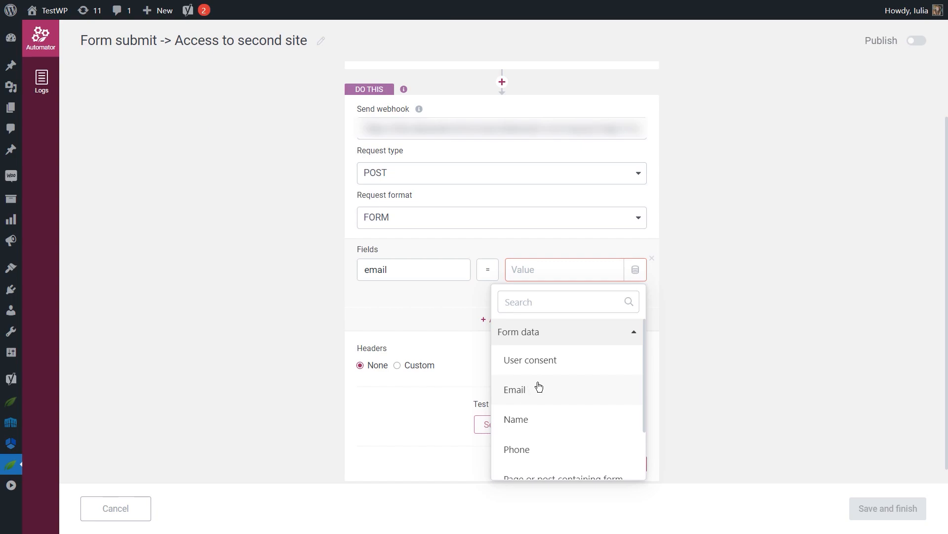
pyautogui.click(514, 334)
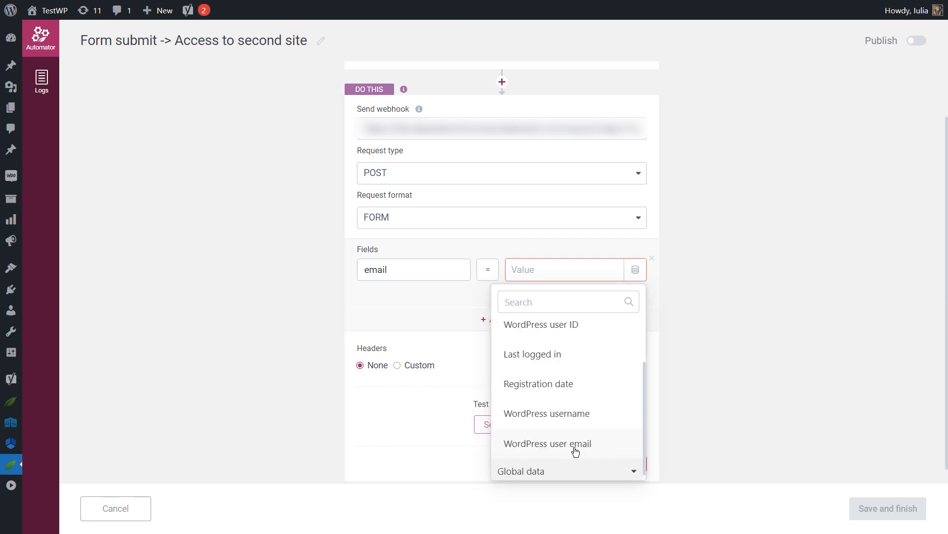
pyautogui.scroll(5, 575, 450)
pyautogui.click(546, 356)
pyautogui.click(546, 335)
pyautogui.click(519, 388)
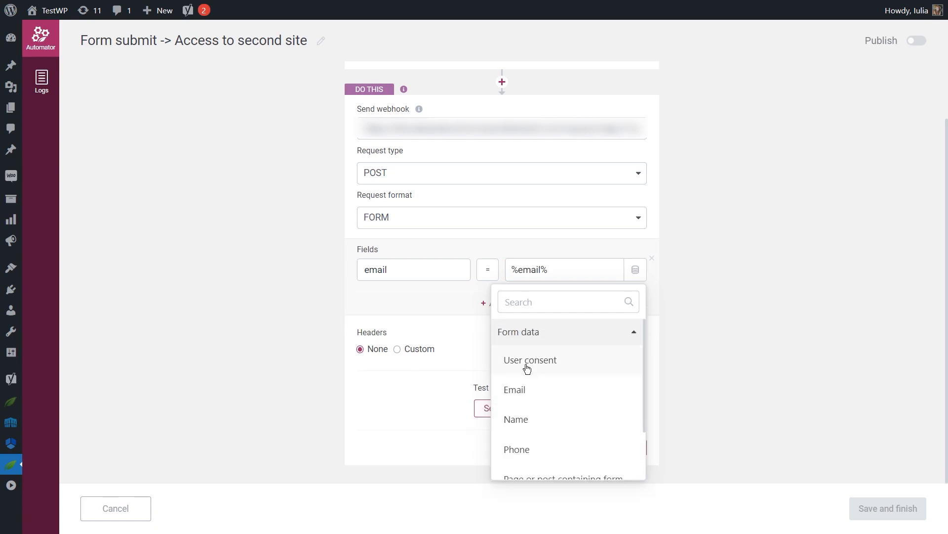
# - Add a second webhook field with the key "name" and the Name value from the form data
pyautogui.click(486, 319)
pyautogui.click(404, 317)
pyautogui.write('name')
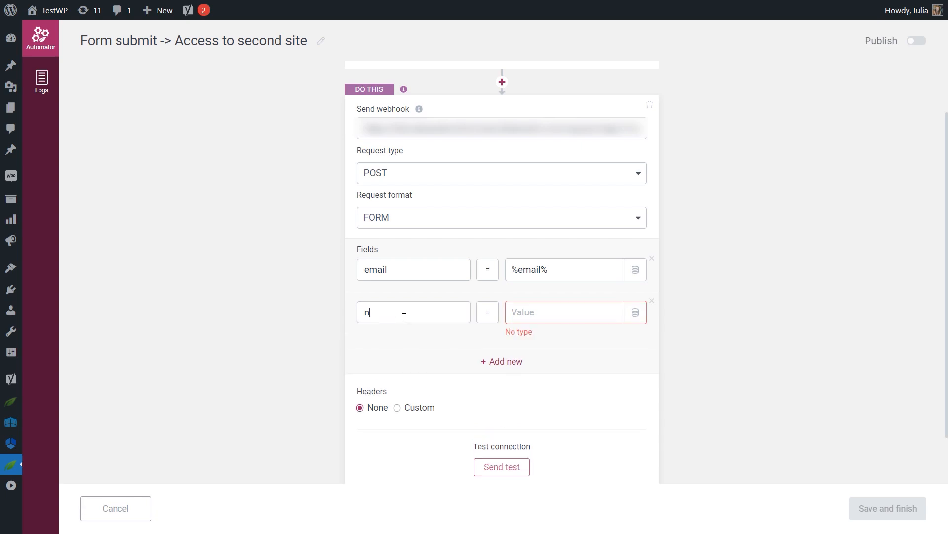
pyautogui.click(635, 315)
pyautogui.click(526, 375)
pyautogui.click(518, 460)
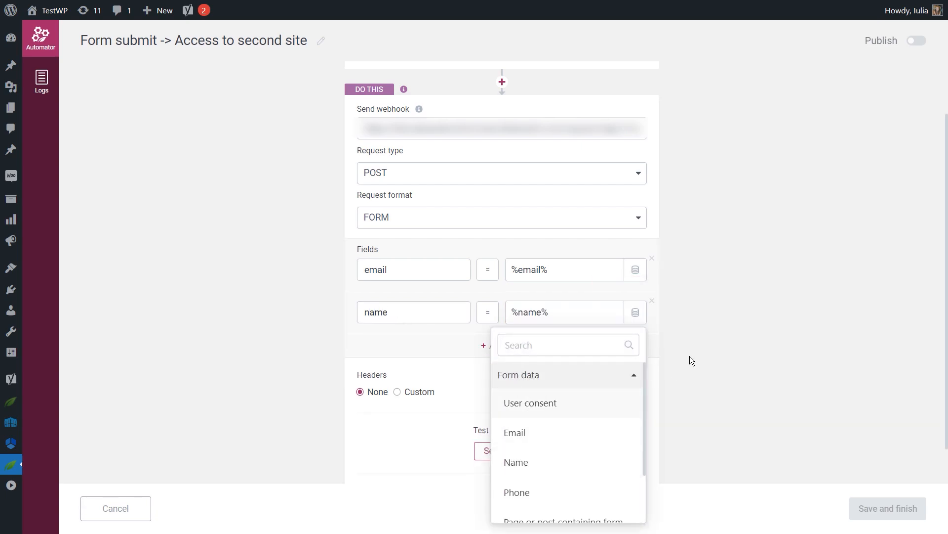
pyautogui.click(721, 315)
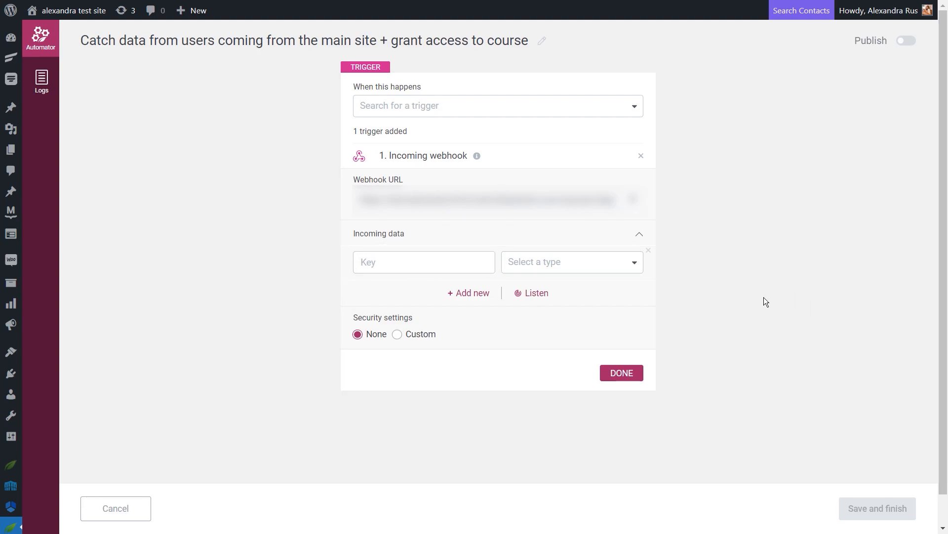
# - Start listening for incoming data on the second site's webhook trigger and send a test webhook from the first site
pyautogui.click(546, 296)
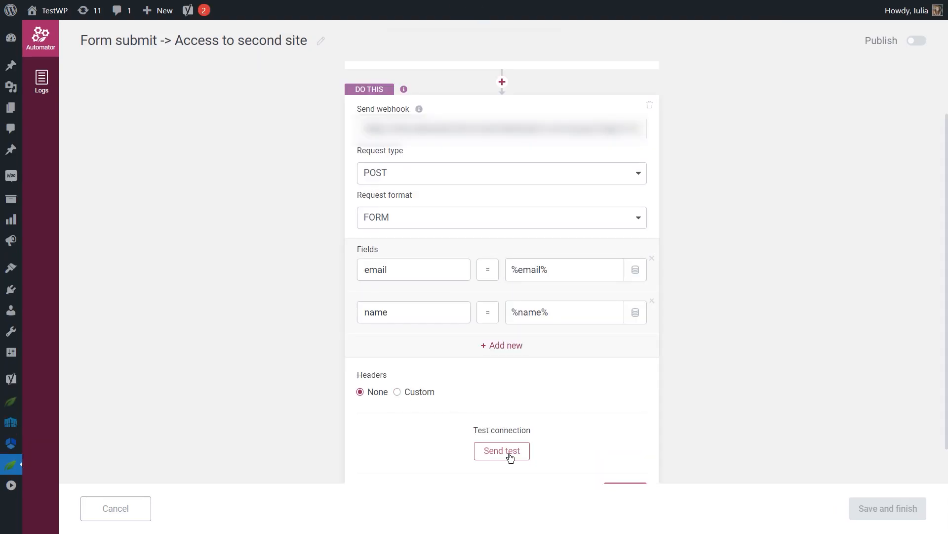
pyautogui.click(503, 454)
pyautogui.scroll(-2, 560, 452)
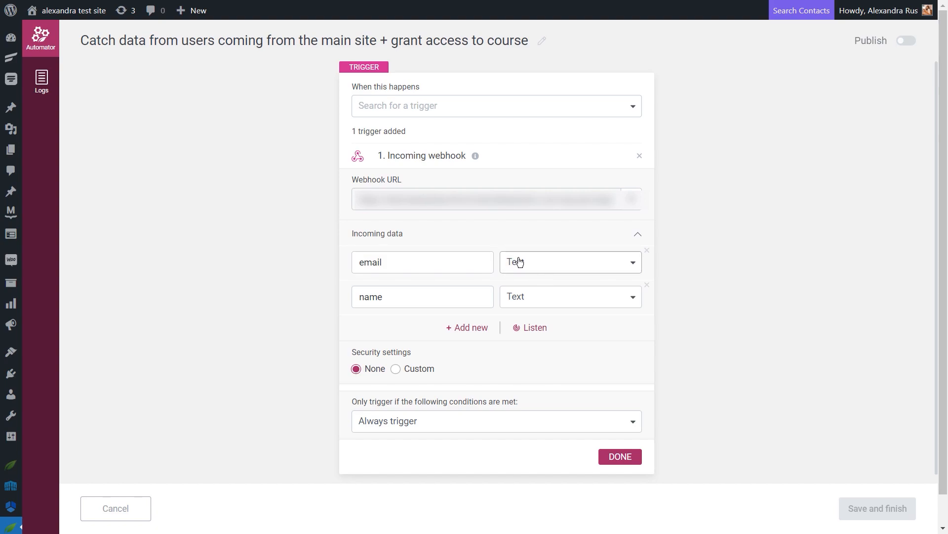
# - Set the second site's incoming email key to type Email, and finish that trigger and the first site's Send webhook action
pyautogui.click(549, 269)
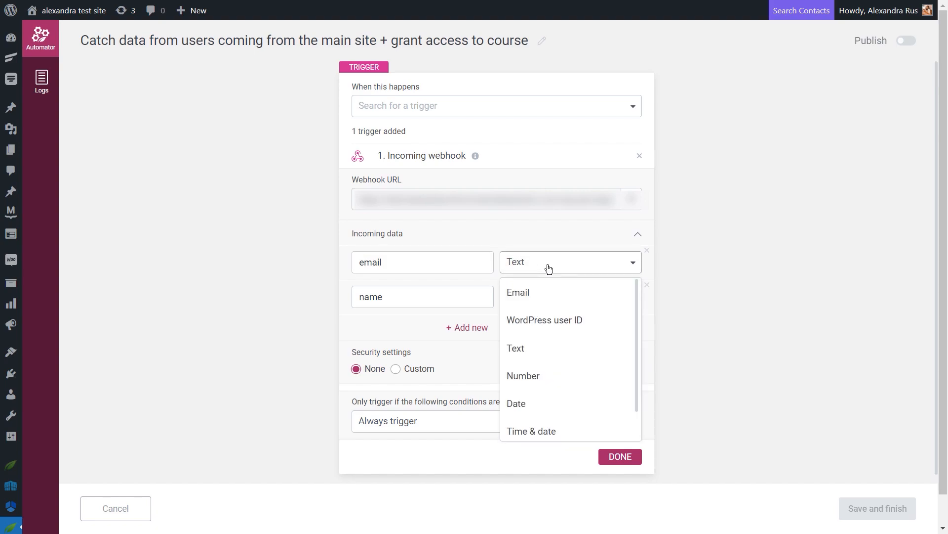
pyautogui.click(515, 293)
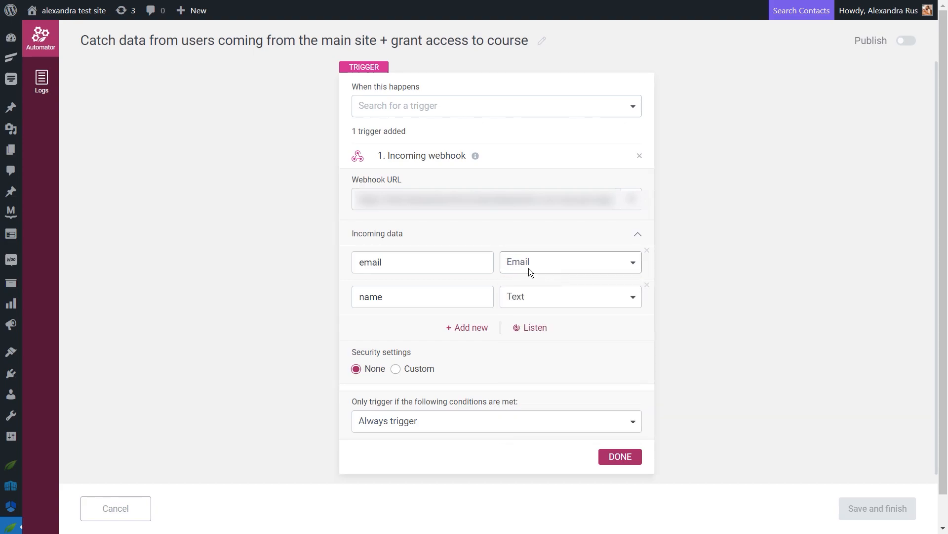
pyautogui.click(620, 455)
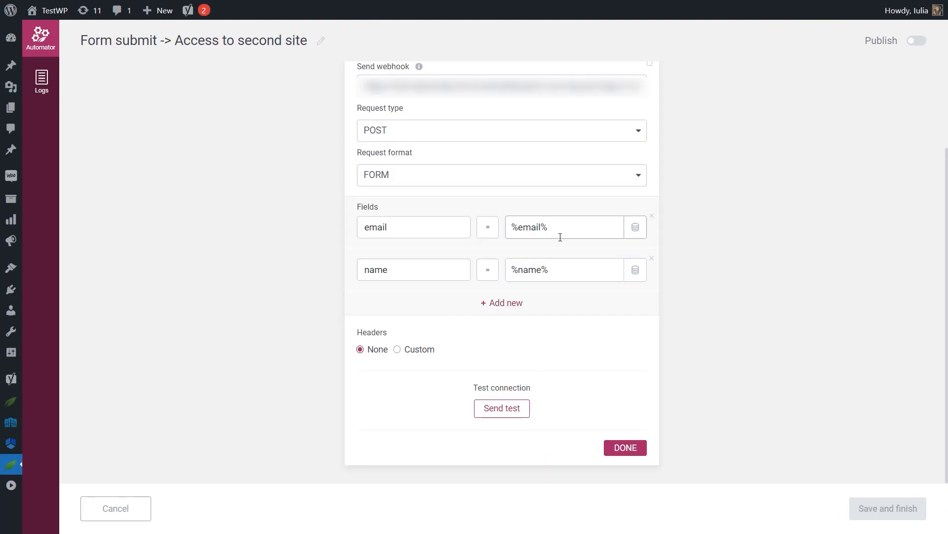
pyautogui.click(626, 447)
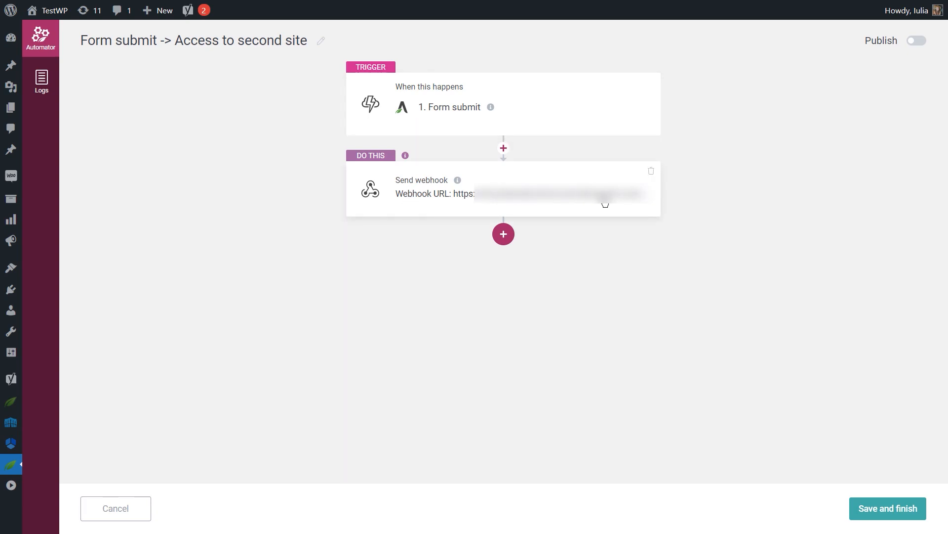
# - Insert a filter between the Form submit trigger and the Send webhook action, using the Specific form field
pyautogui.click(504, 149)
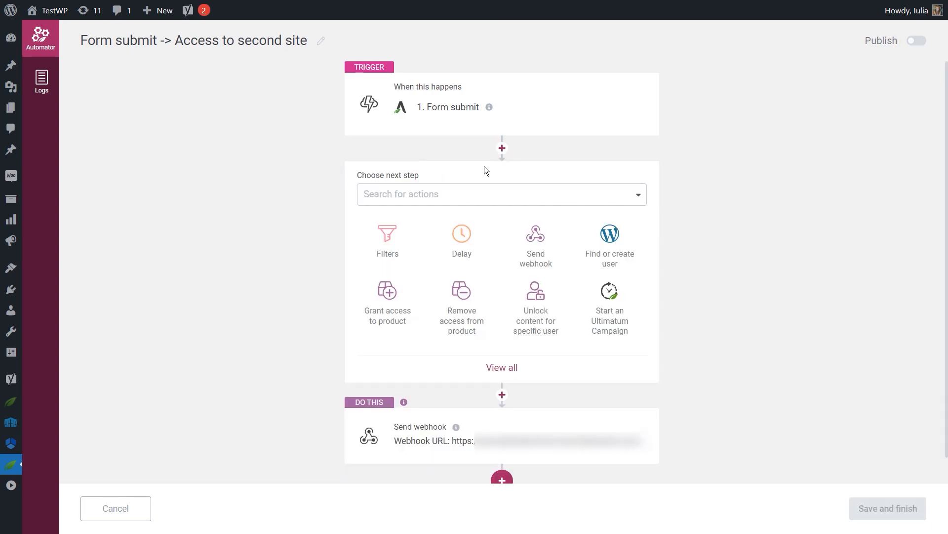
pyautogui.click(394, 242)
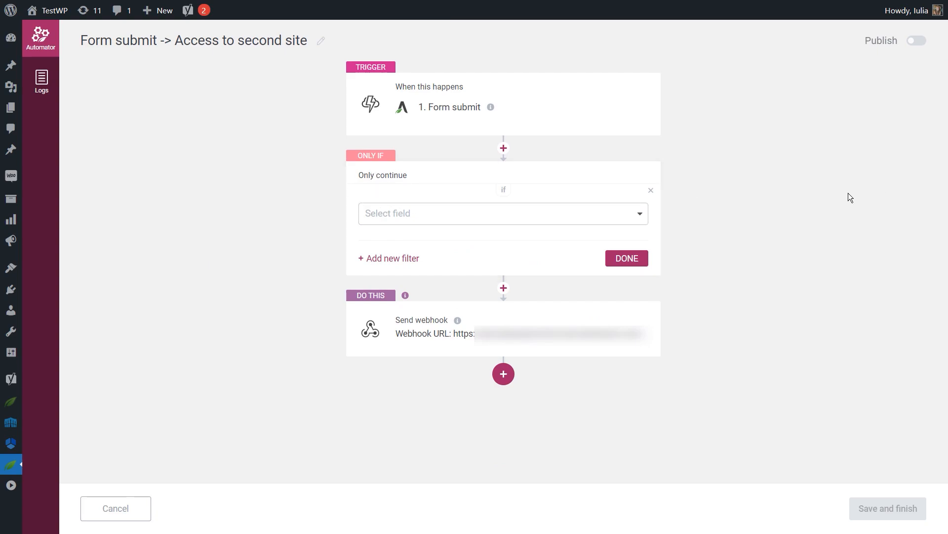
pyautogui.click(380, 214)
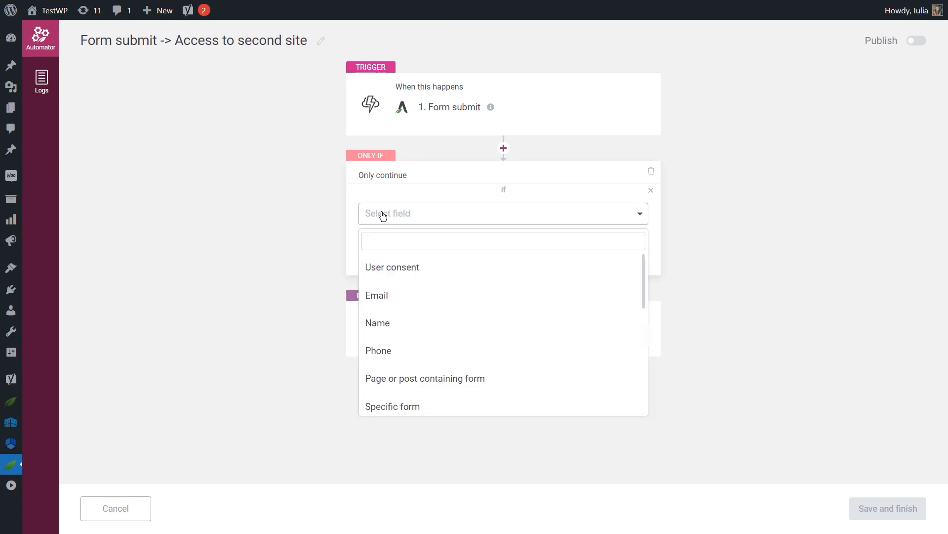
pyautogui.click(382, 407)
# - Restrict the filter to the form loginregistration-form-816517, finish it, and publish and save the first site's automation
pyautogui.moveTo(644, 277)
pyautogui.mouseDown()
pyautogui.moveTo(633, 413)
pyautogui.moveTo(634, 262)
pyautogui.mouseUp()
pyautogui.scroll(-3, 492, 378)
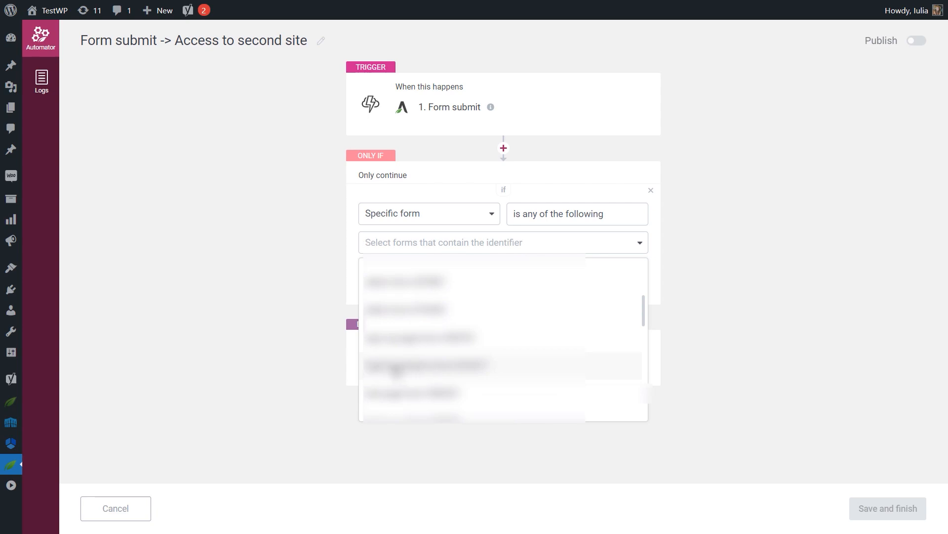
pyautogui.click(395, 368)
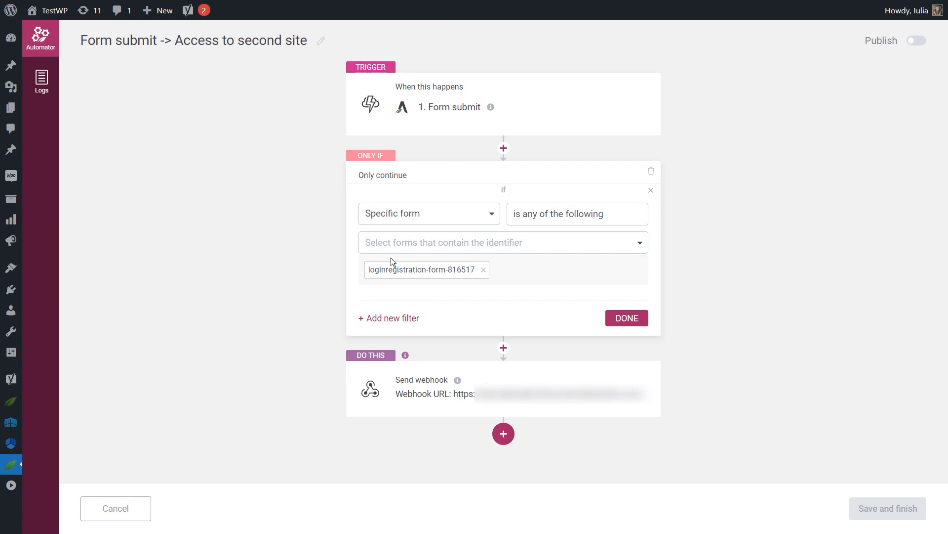
pyautogui.click(630, 320)
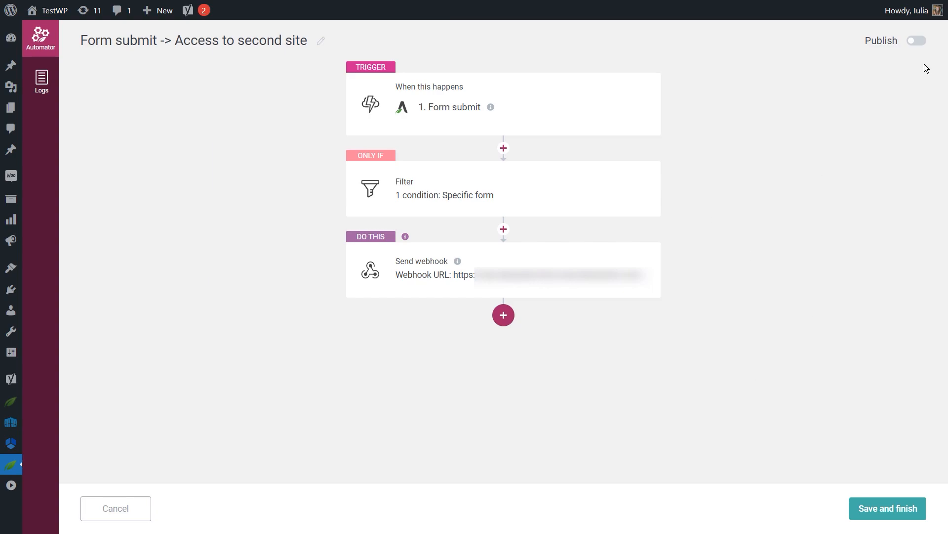
pyautogui.click(917, 41)
pyautogui.click(895, 513)
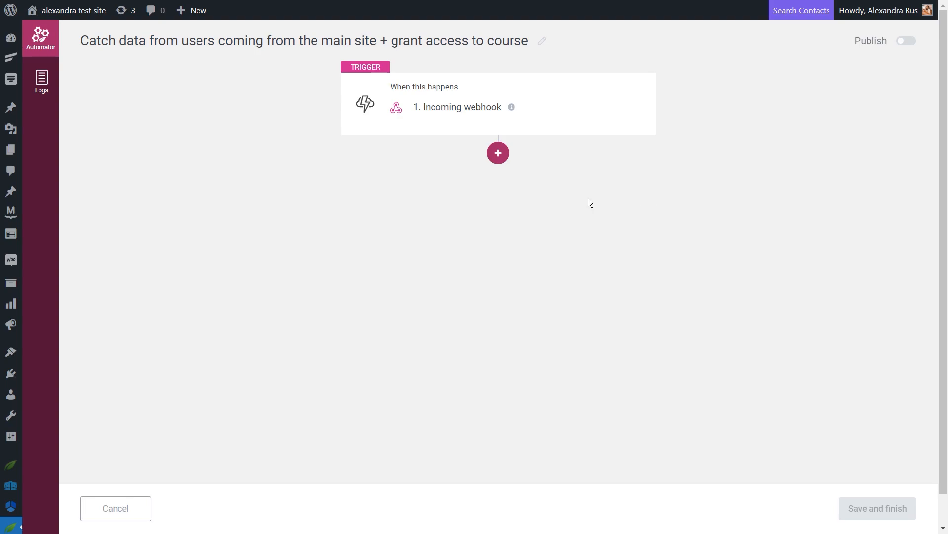
# - On the second site's automation, add a Find or create user action with the role Subscriber after the incoming webhook trigger
pyautogui.click(493, 155)
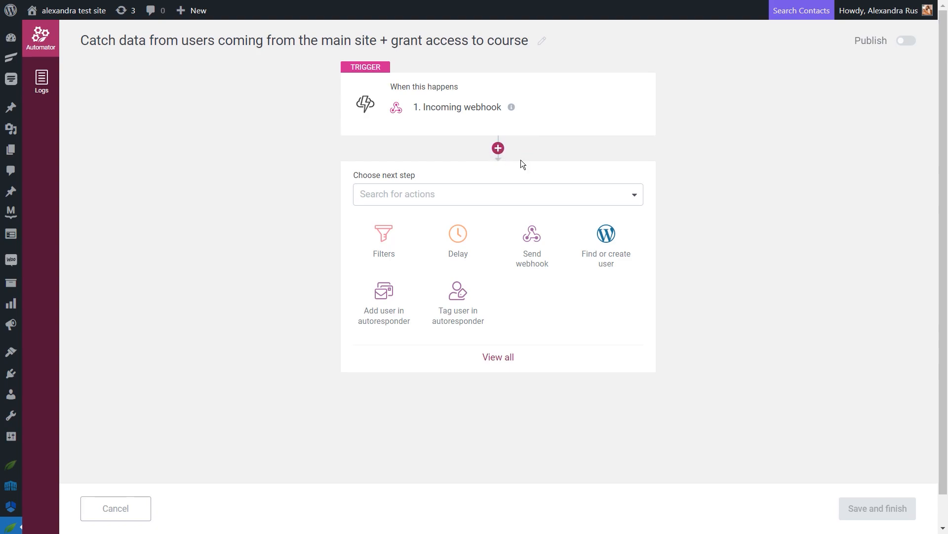
pyautogui.click(605, 257)
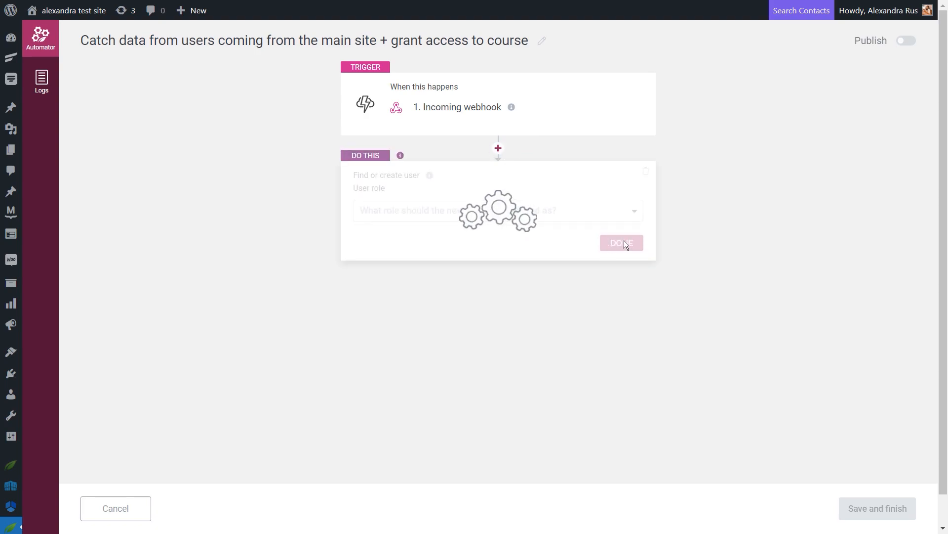
pyautogui.click(477, 213)
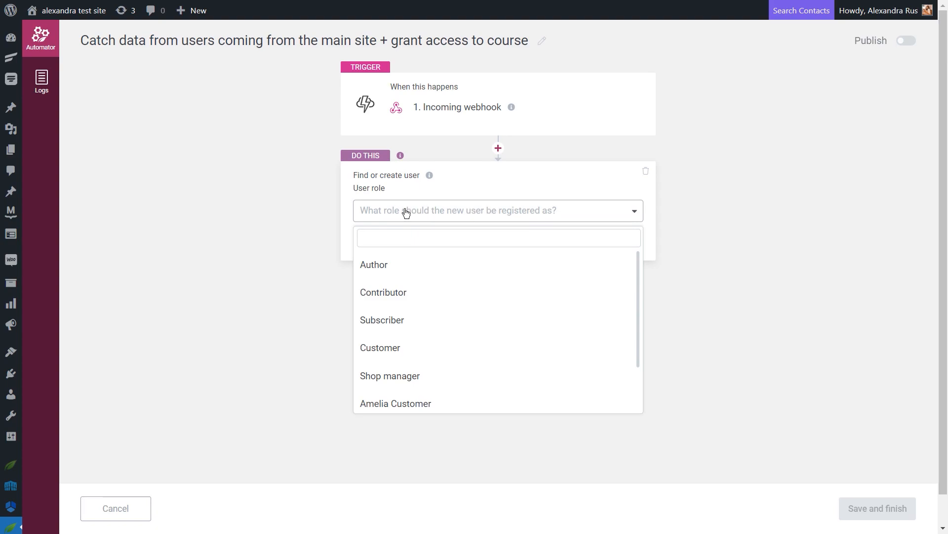
pyautogui.click(386, 320)
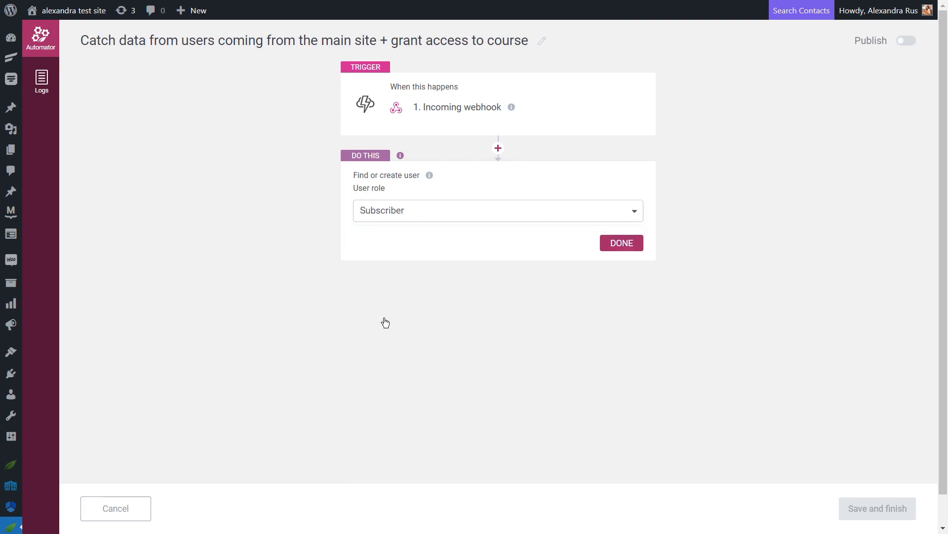
pyautogui.click(622, 246)
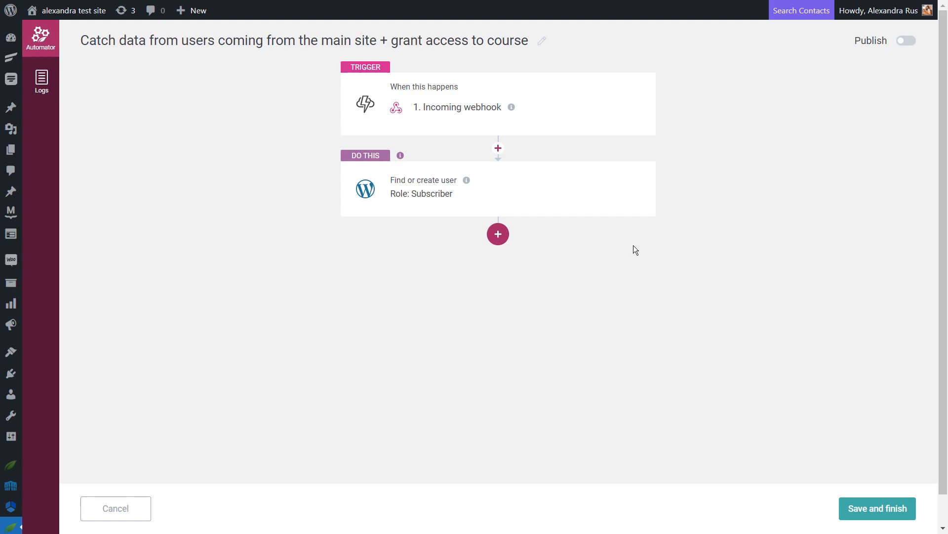
# - Add a Grant access to product action for Digital Illustration Course, and publish and save the second site's automation
pyautogui.click(499, 244)
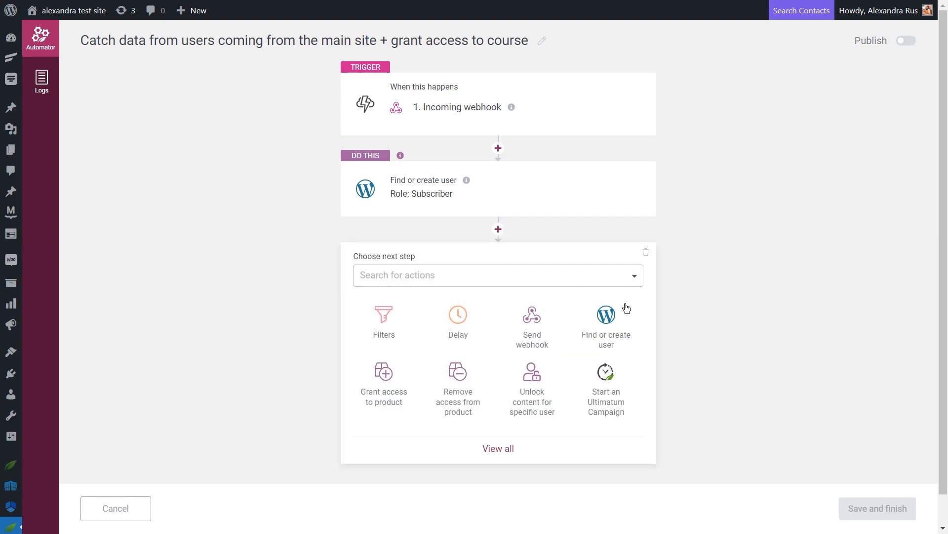
pyautogui.click(388, 393)
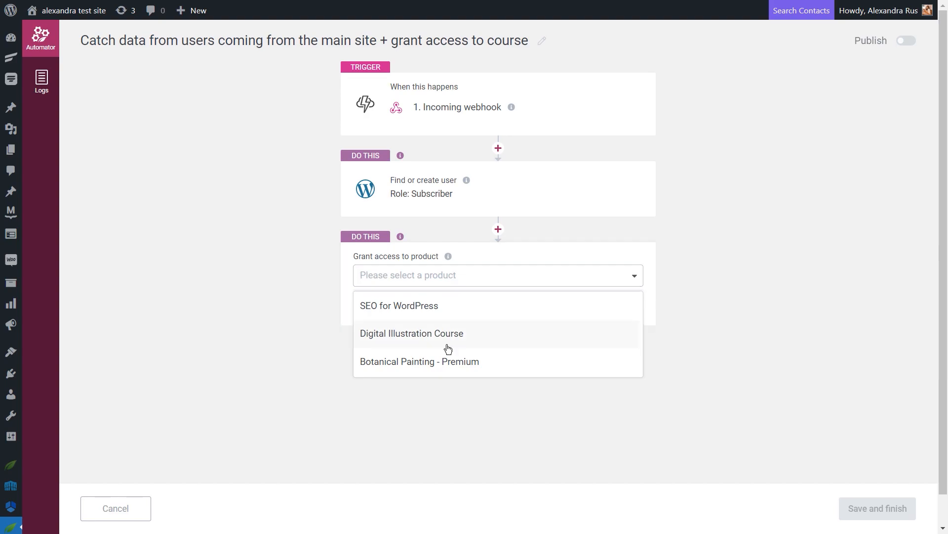
pyautogui.click(373, 338)
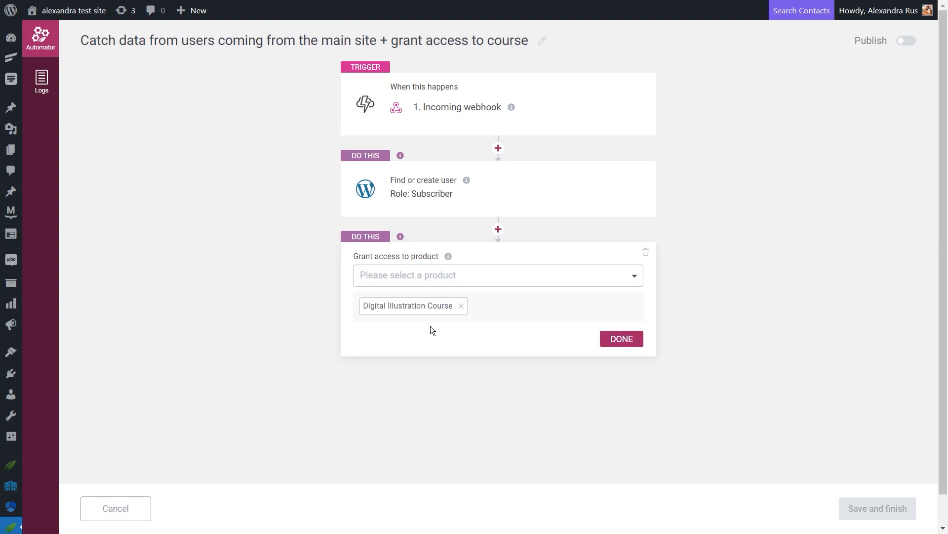
pyautogui.click(629, 339)
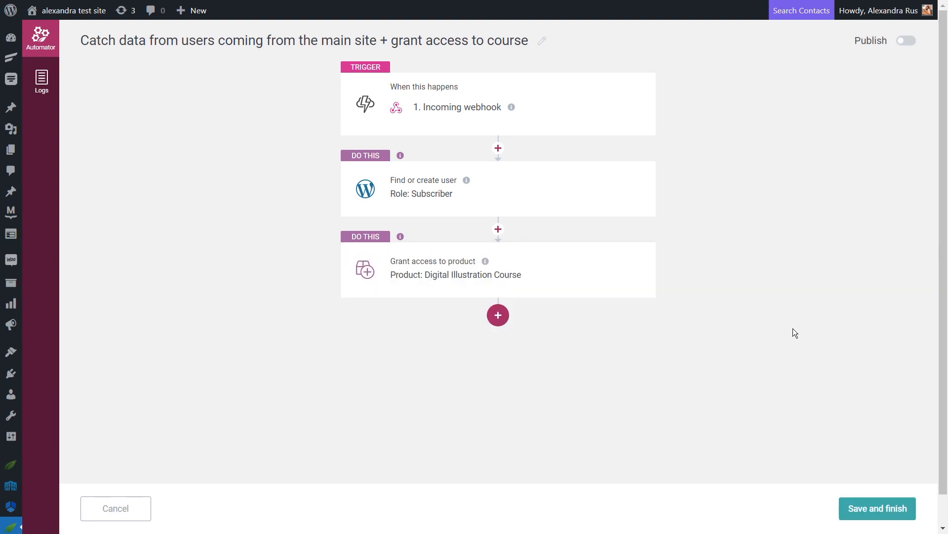
pyautogui.click(905, 44)
pyautogui.click(895, 507)
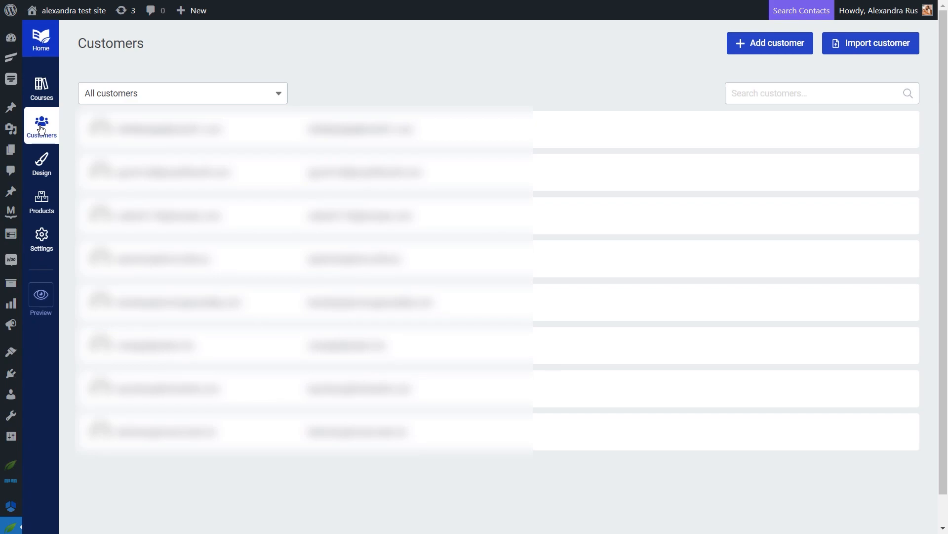
# - Search the second site's Apprentice customers for the test email address before submitting the form
pyautogui.click(892, 96)
pyautogui.hotkey('ctrl', 'v')
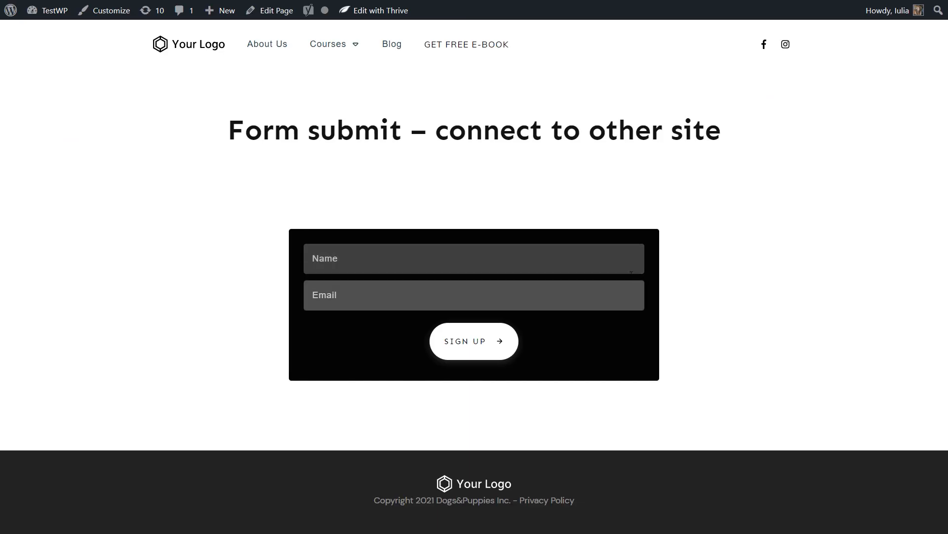
# - Sign up through the main site's form with the test email address and a first name, and open the Login Details email
pyautogui.click(343, 303)
pyautogui.hotkey('ctrl', 'v')
pyautogui.click(372, 267)
pyautogui.write('Iuli')
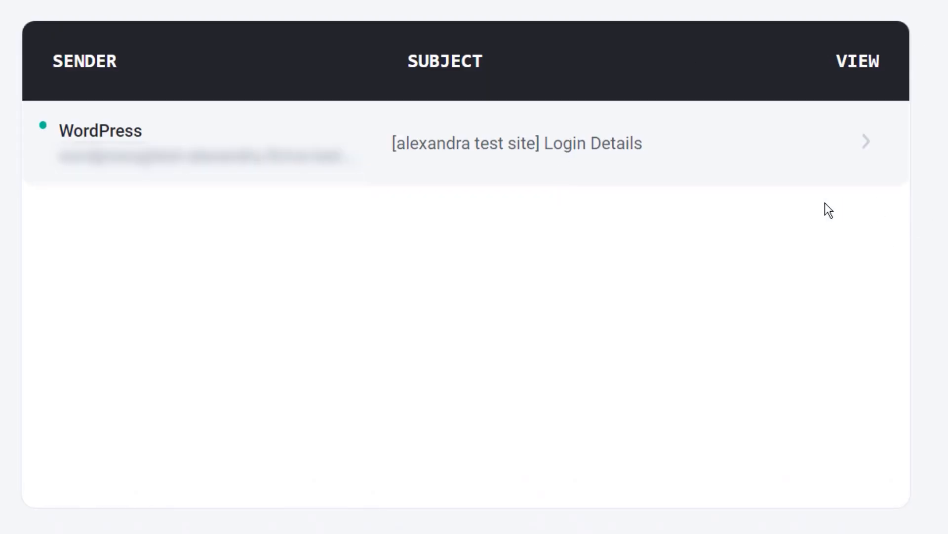
pyautogui.click(839, 181)
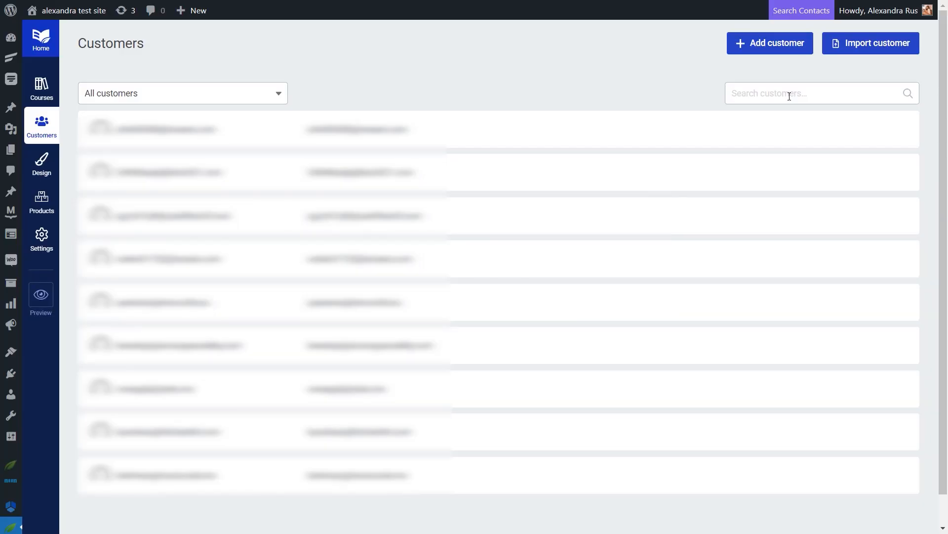
# - Find the test customer by email among the second site's customers and open their access rights
pyautogui.click(789, 96)
pyautogui.hotkey('ctrl', 'v')
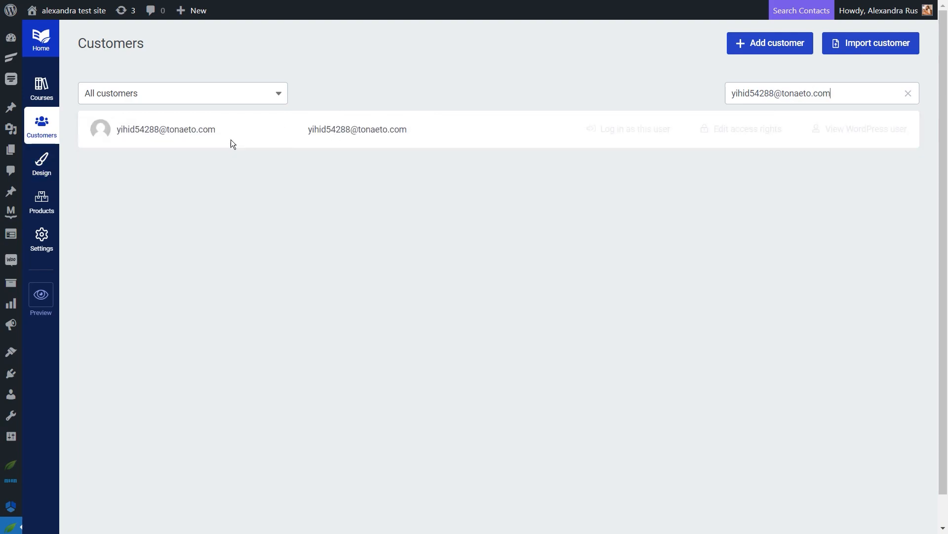
pyautogui.click(758, 133)
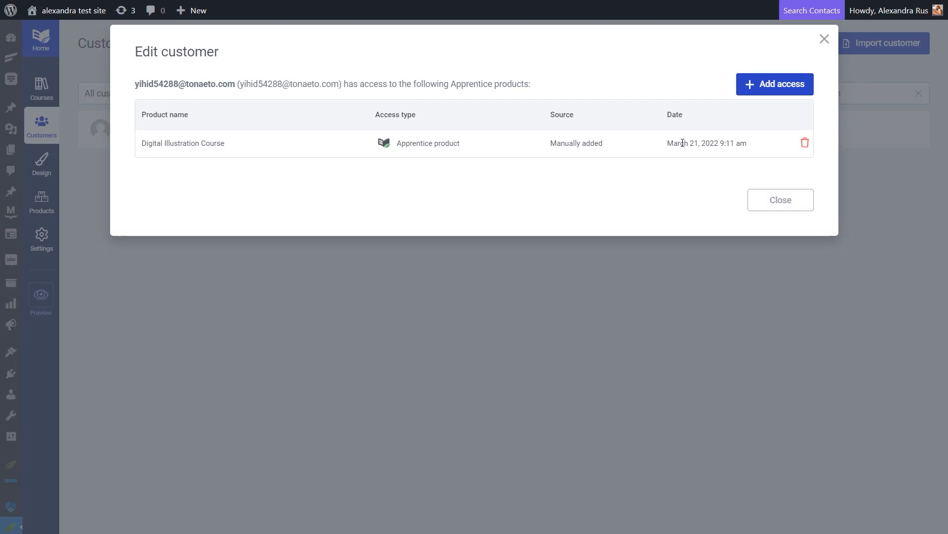